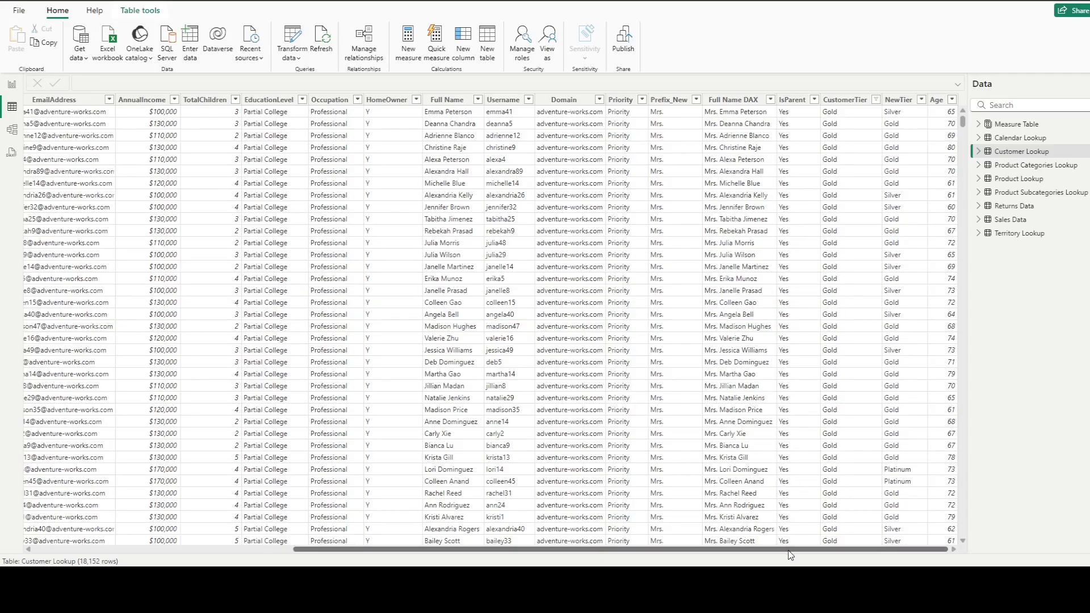
Review the formulas of the calculated columns from Full Name DAX through Age in the Customer Lookup table, finishing with its field list collapsed.
left_click(737, 100)
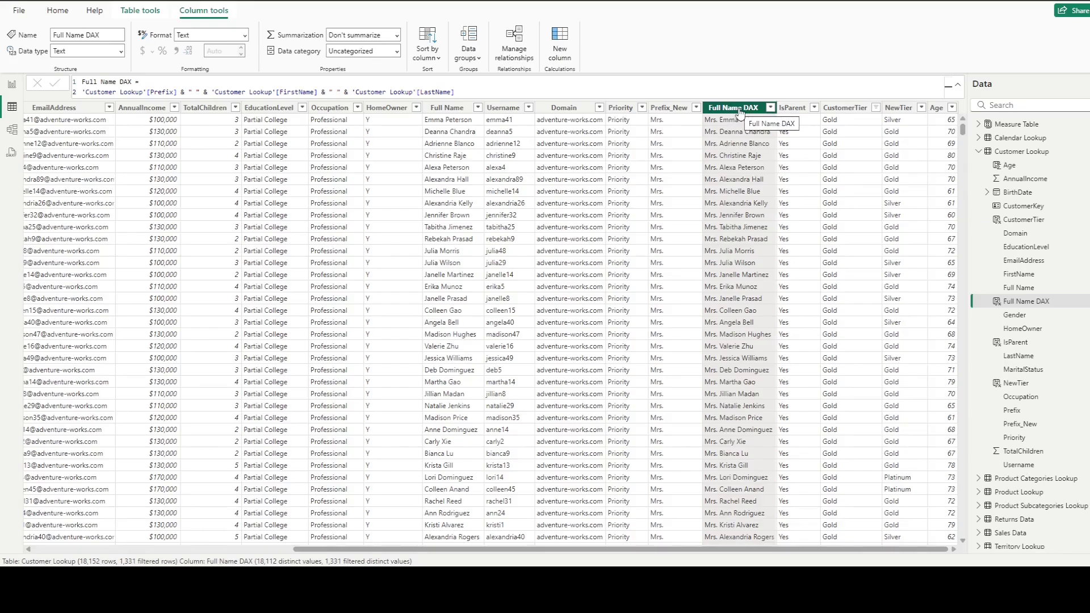
key("Right")
key("Right")
key("Right")
key("Right")
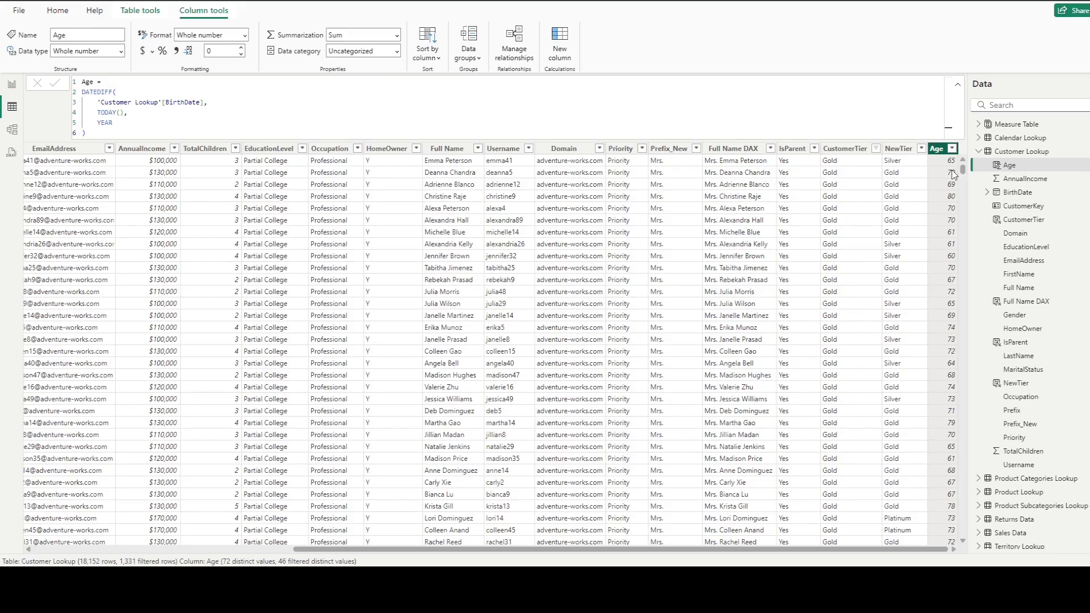
left_click(980, 152)
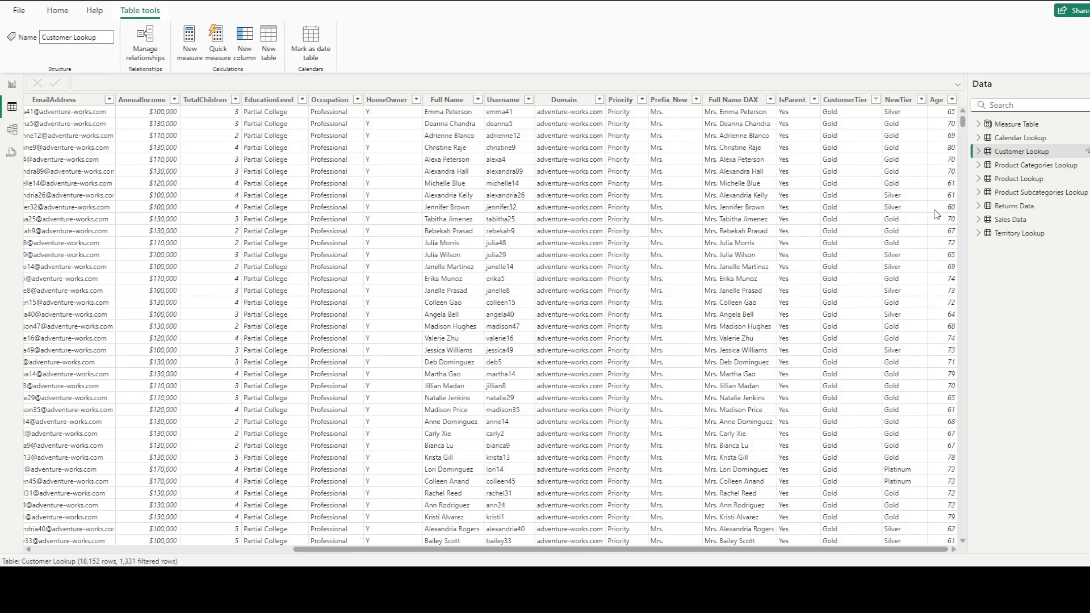
View the Sales Data table's columns and examine how it relates to Product Lookup in the model diagram.
left_click(1009, 219)
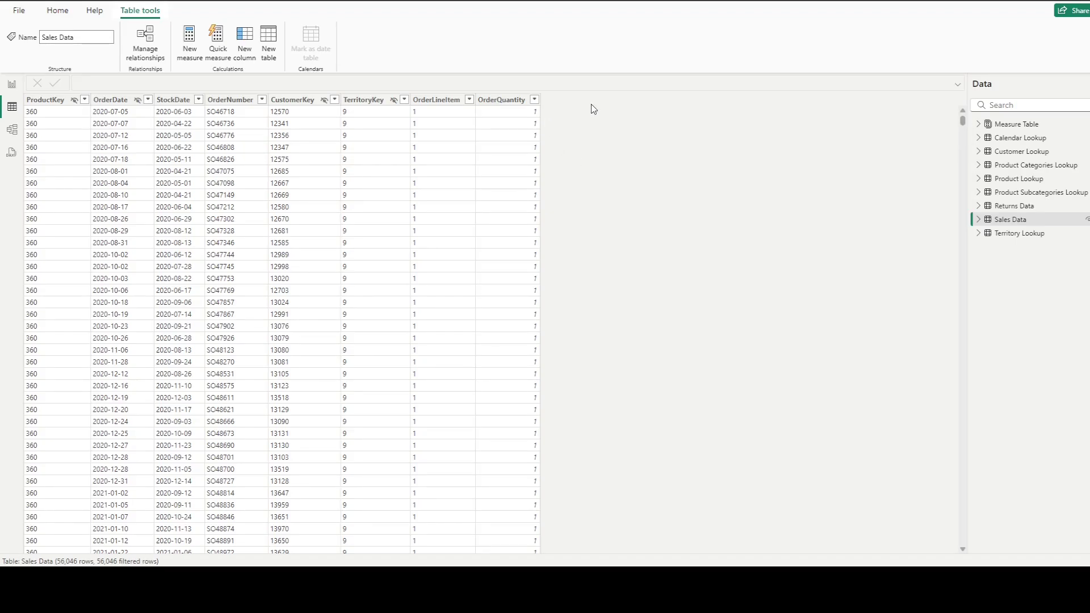
left_click(11, 154)
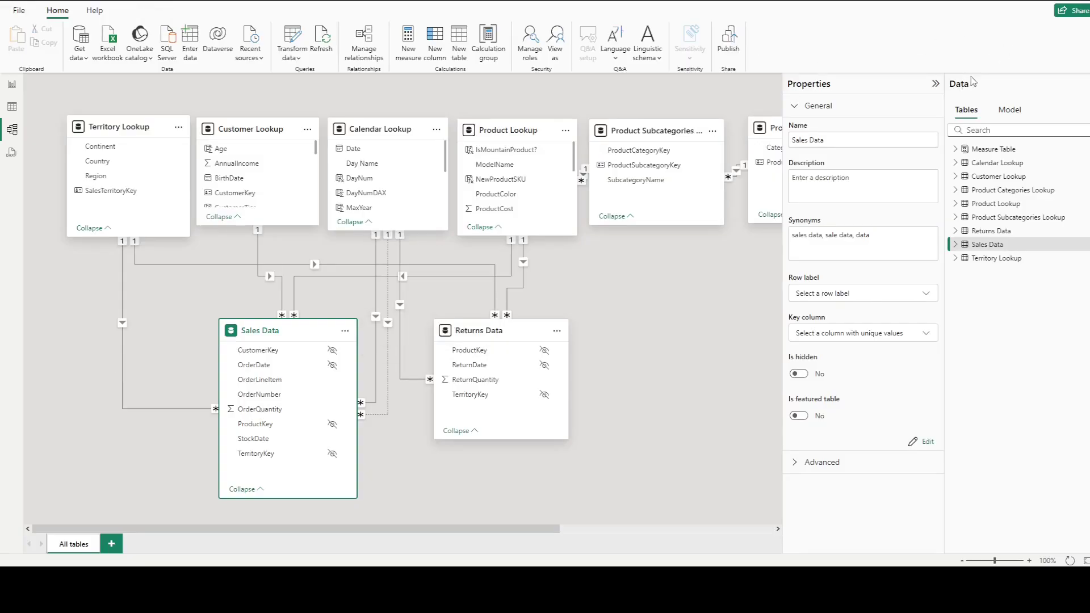
left_click(935, 84)
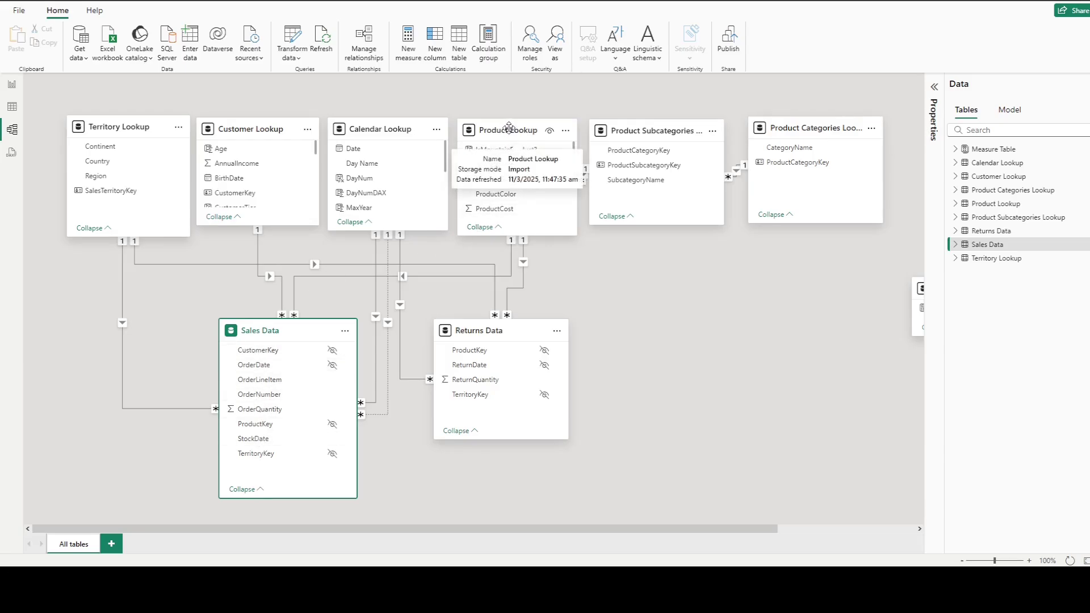
left_click(509, 129)
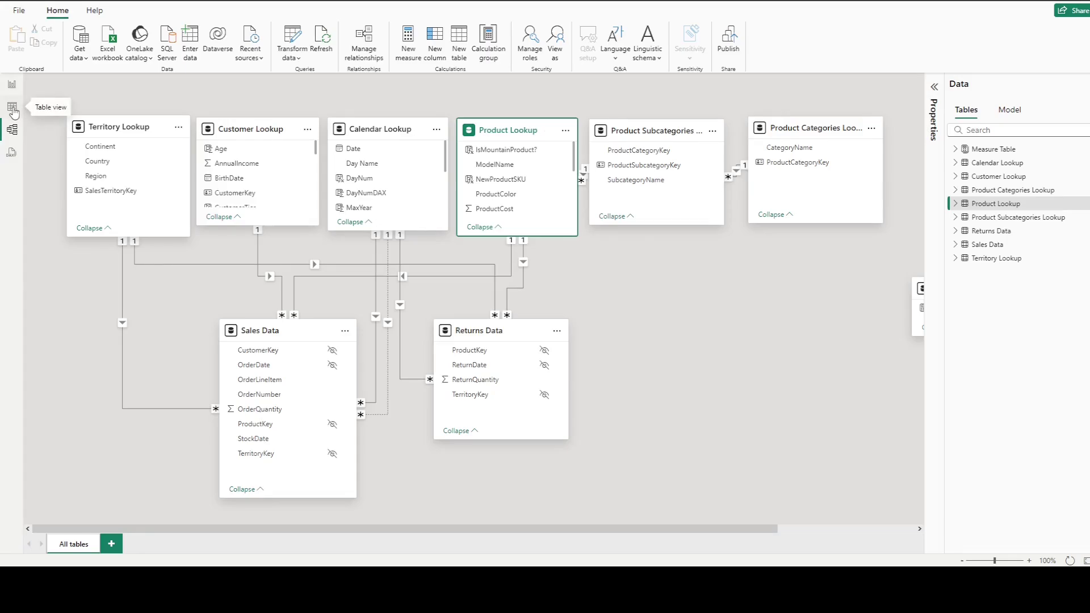
Add a new calculated column to the Sales Data table and name it ProductName in its formula.
left_click(13, 112)
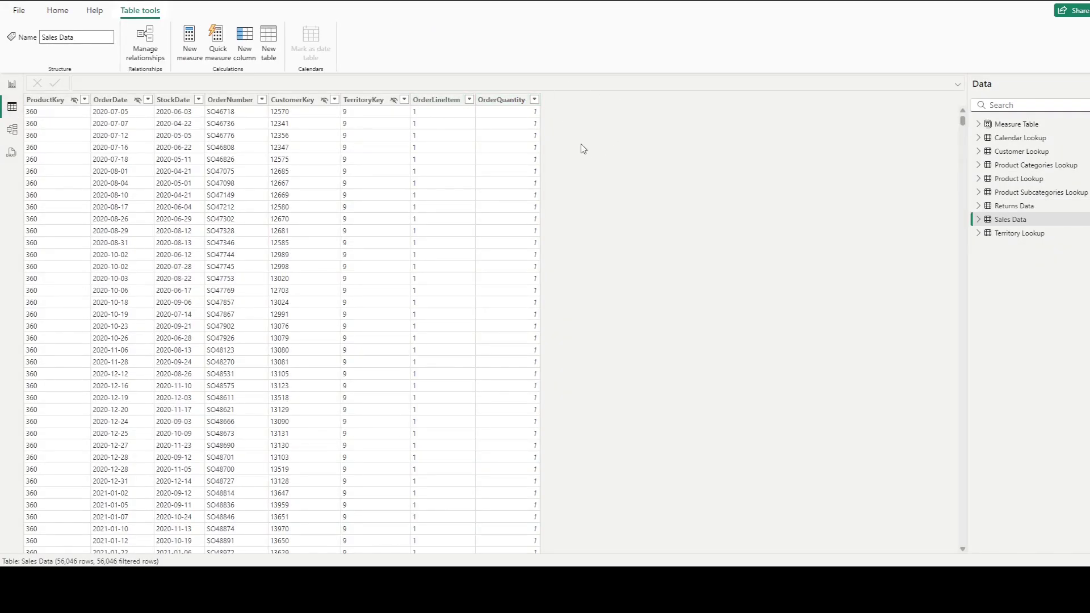
left_click(247, 38)
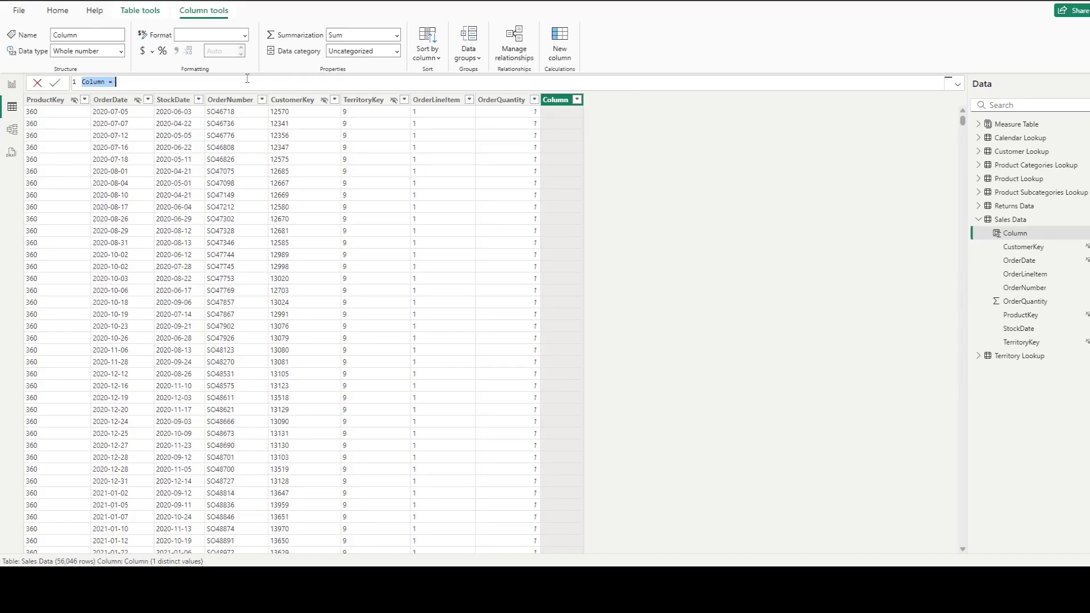
type("ProductNam")
key("BackSpace")
key("BackSpace")
type("me = Prod")
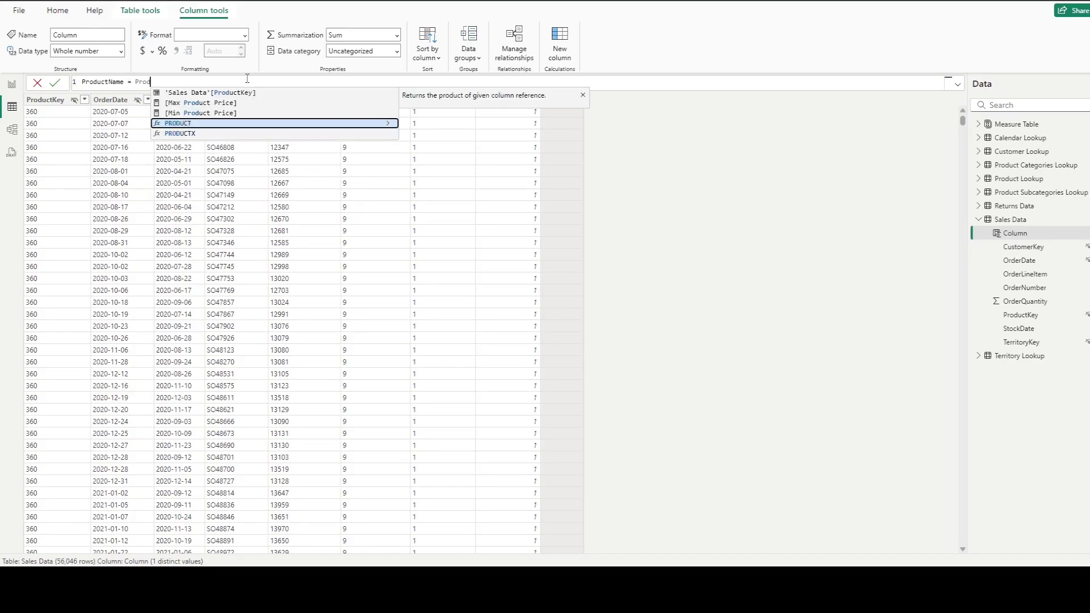
type("uc")
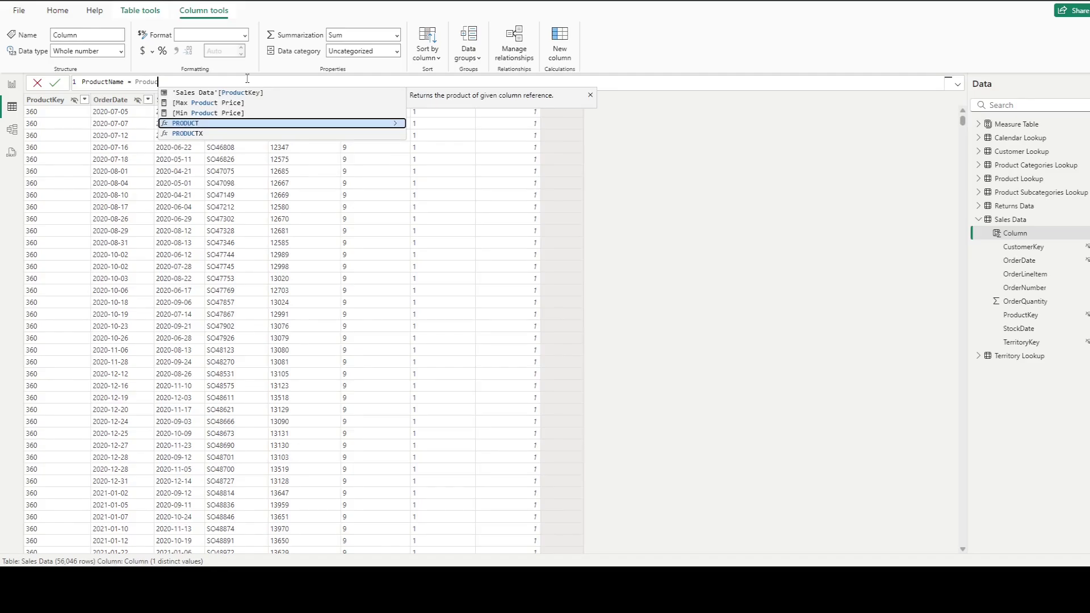
key("Up")
key("Up")
key("Down")
key("Down")
key("Down")
key("Up")
key("Up")
key("Up")
key("Up")
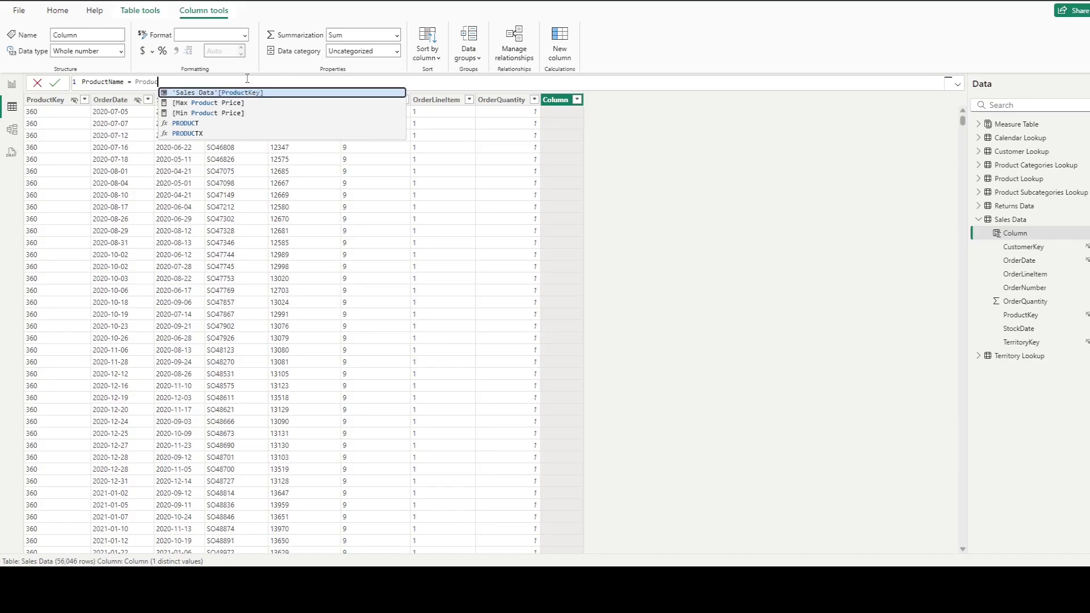
key("BackSpace")
key("BackSpace")
key("BackSpace")
key("BackSpace")
key("BackSpace")
key("BackSpace")
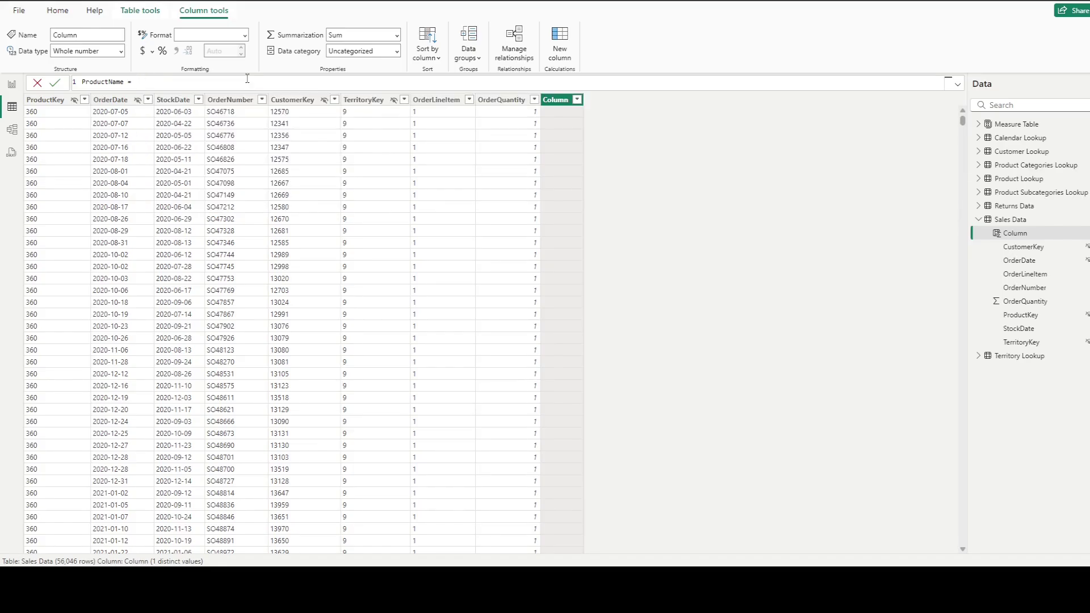
Start the ProductName formula's expression on a new line with the RELATED function.
key("shift+Return")
type("rel")
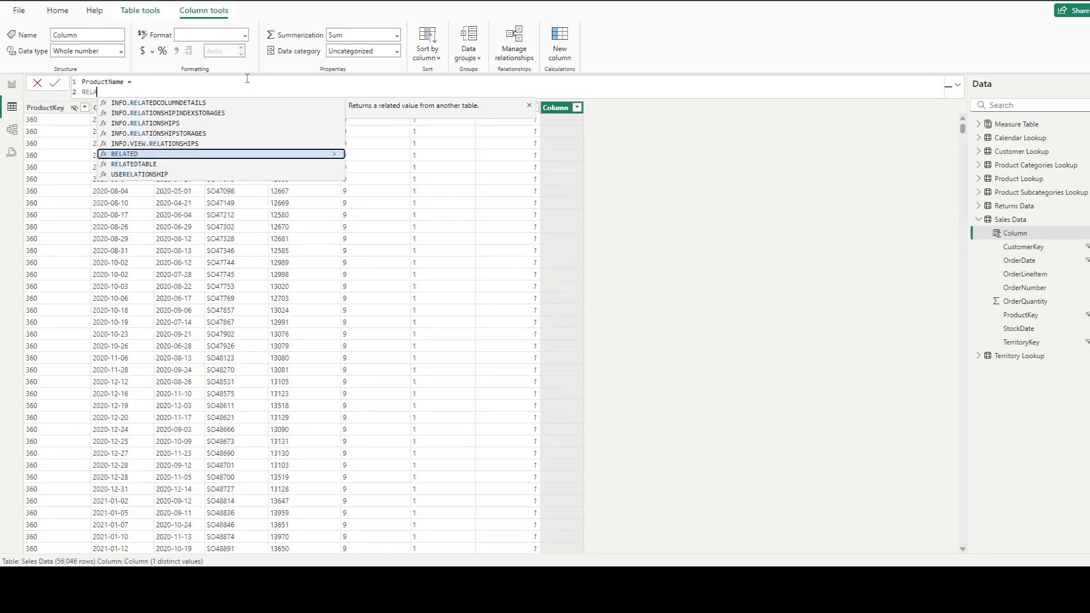
key("Tab")
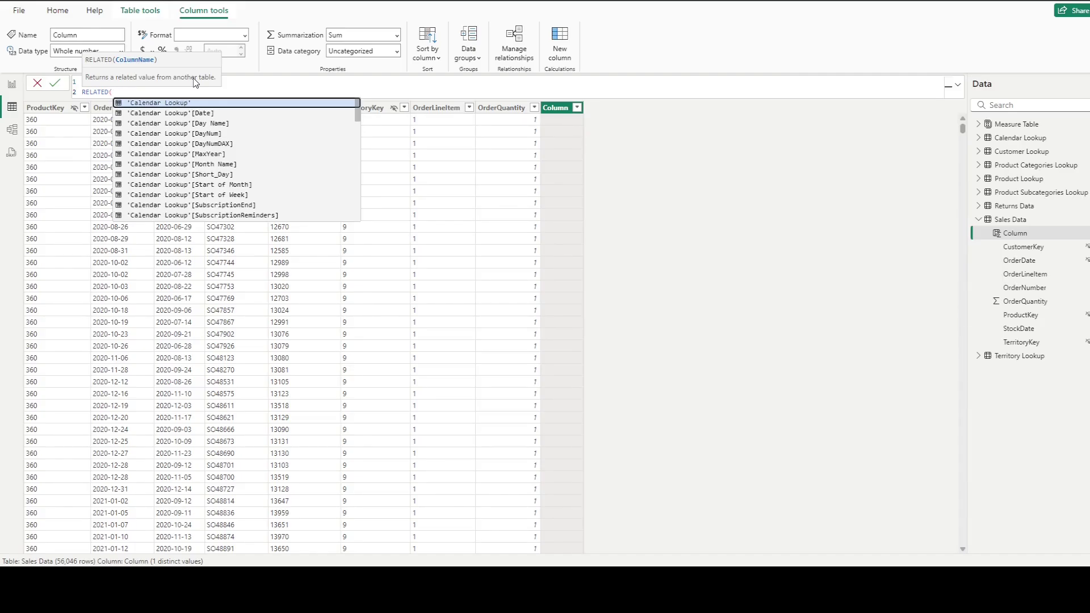
Complete the RELATED call with 'Product Lookup'[ProductName] as its argument on its own line and commit the column formula.
key("shift+Return")
type("product")
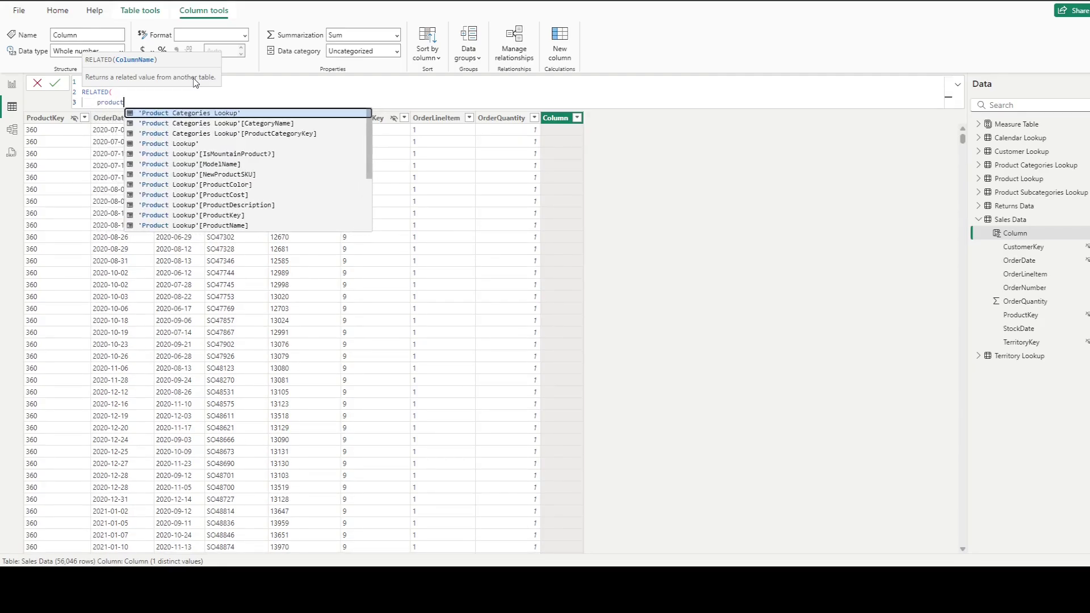
key("Down")
key("Down")
key("Down")
key("Down")
key("Down")
key("Down")
key("Down")
key("Down")
key("Down")
key("Down")
key("Down")
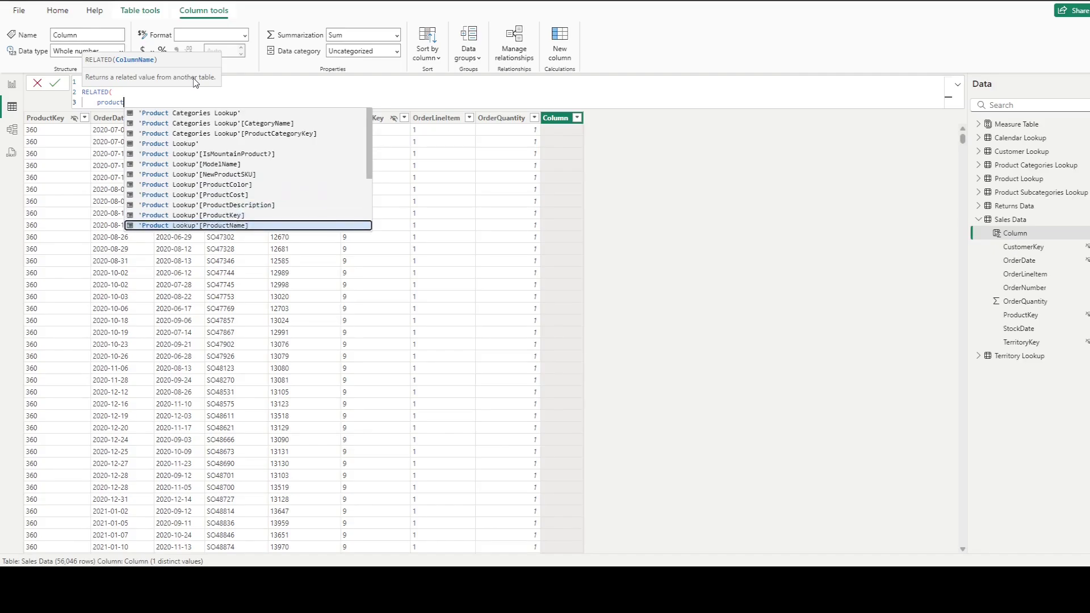
key("Tab")
key("shift+Return")
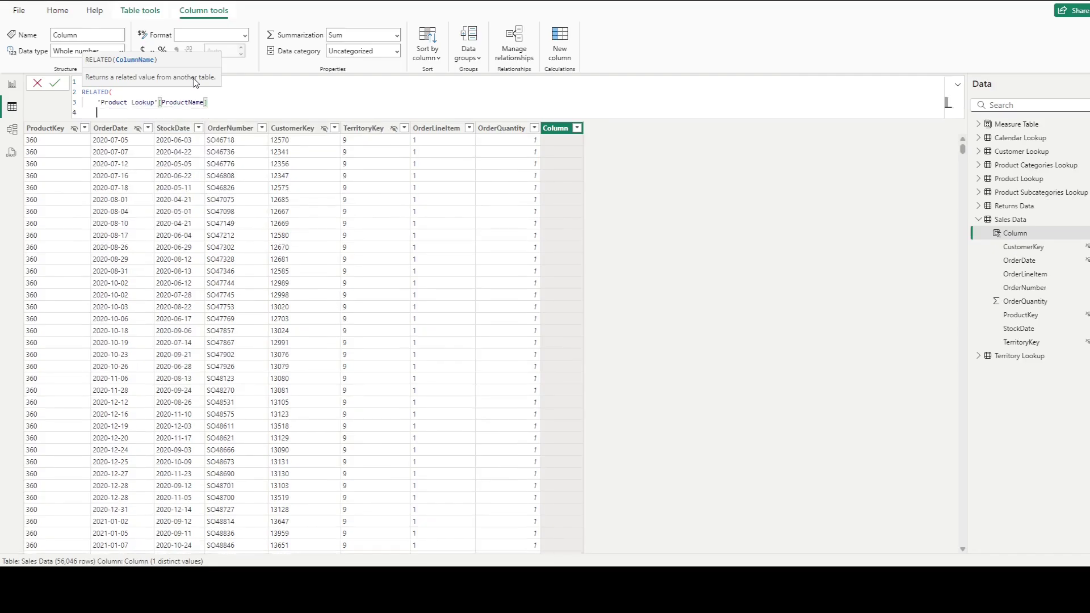
type(")")
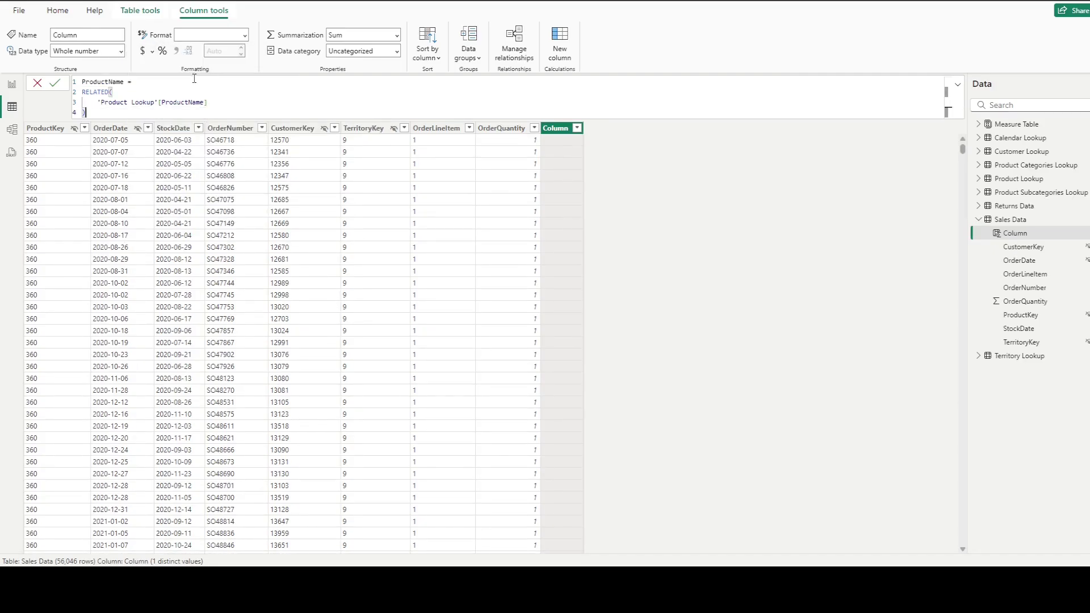
key("Return")
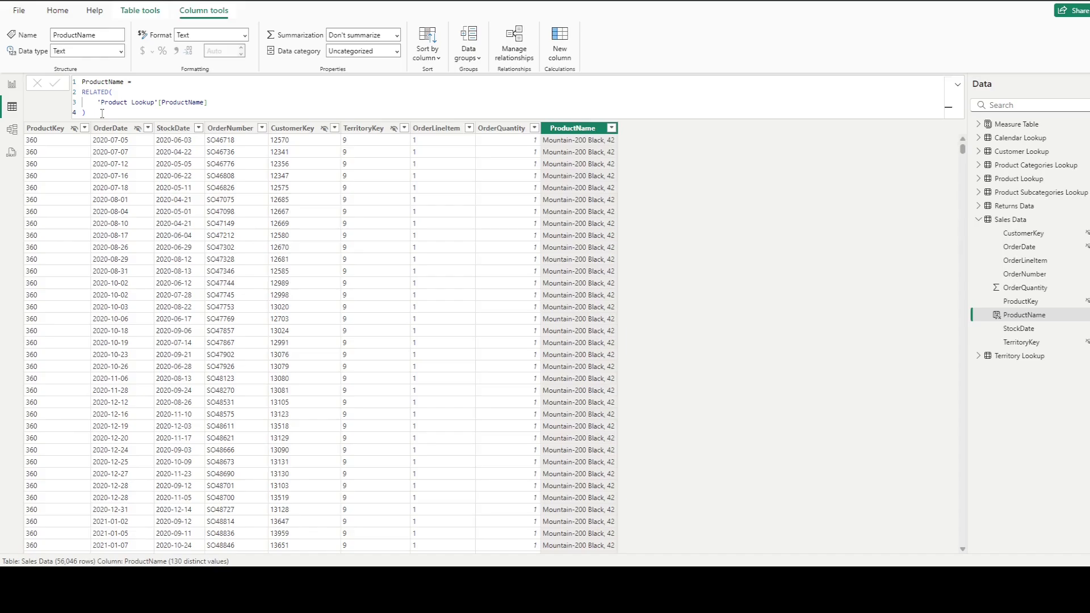
Examine the ProductKey relationship between Sales Data and Product Lookup in the model diagram, including its properties and both tables.
left_click(12, 130)
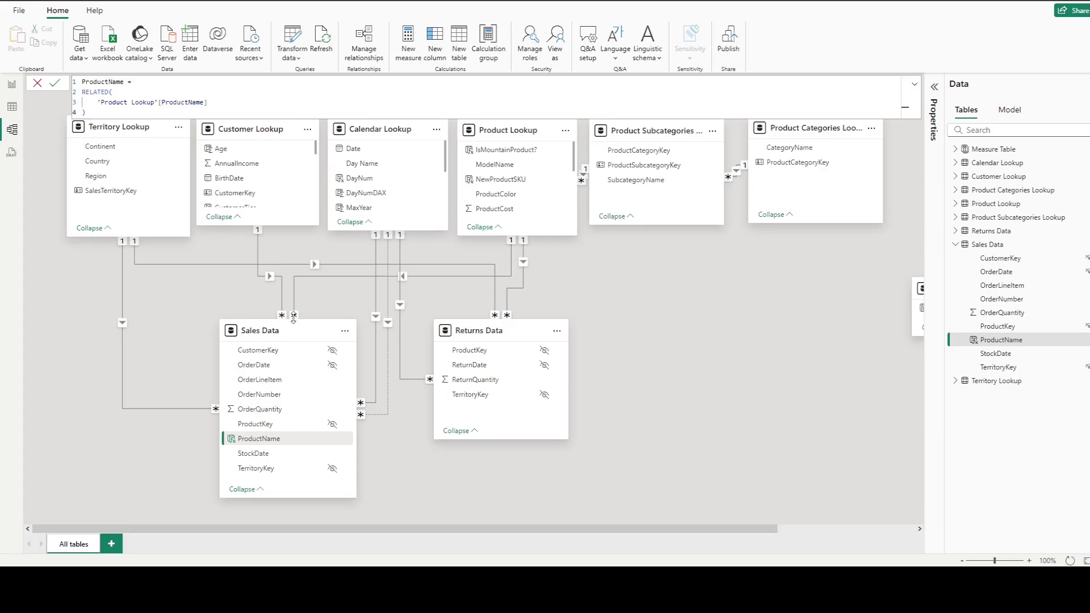
left_click(348, 277)
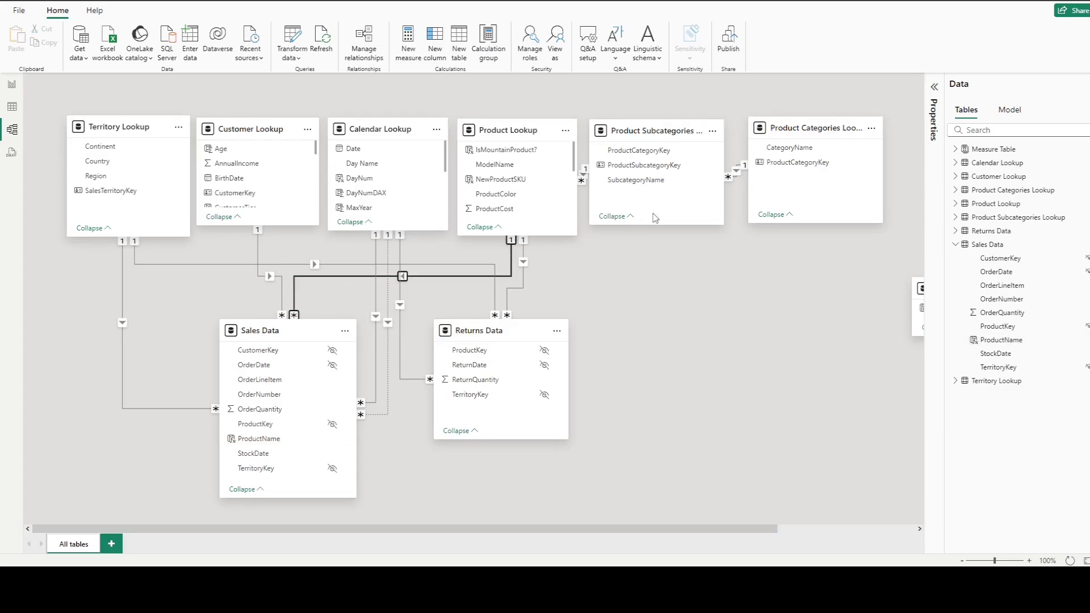
left_click(934, 88)
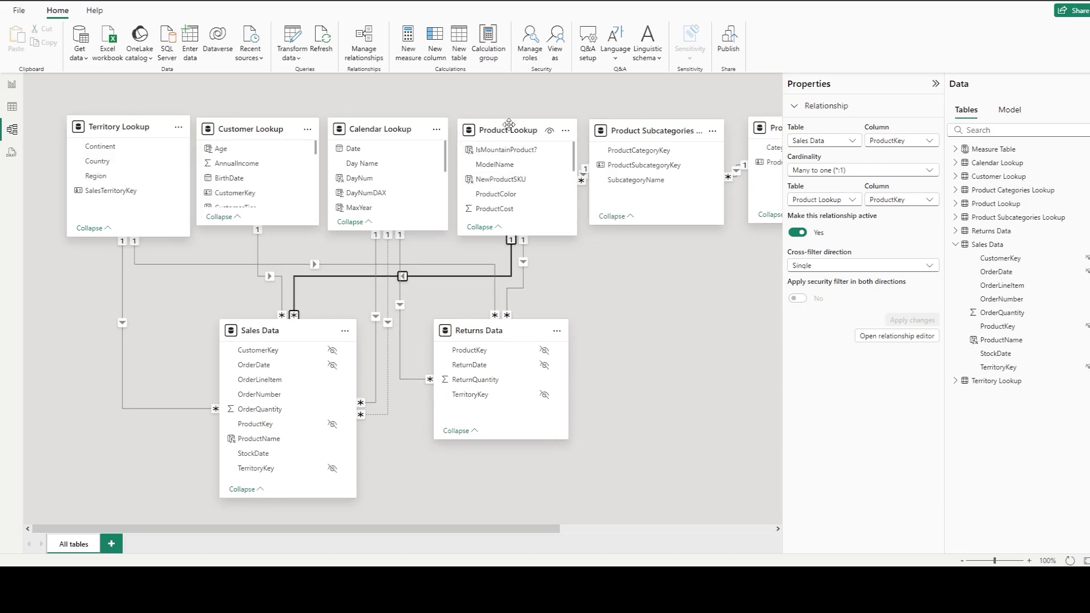
left_click(496, 133)
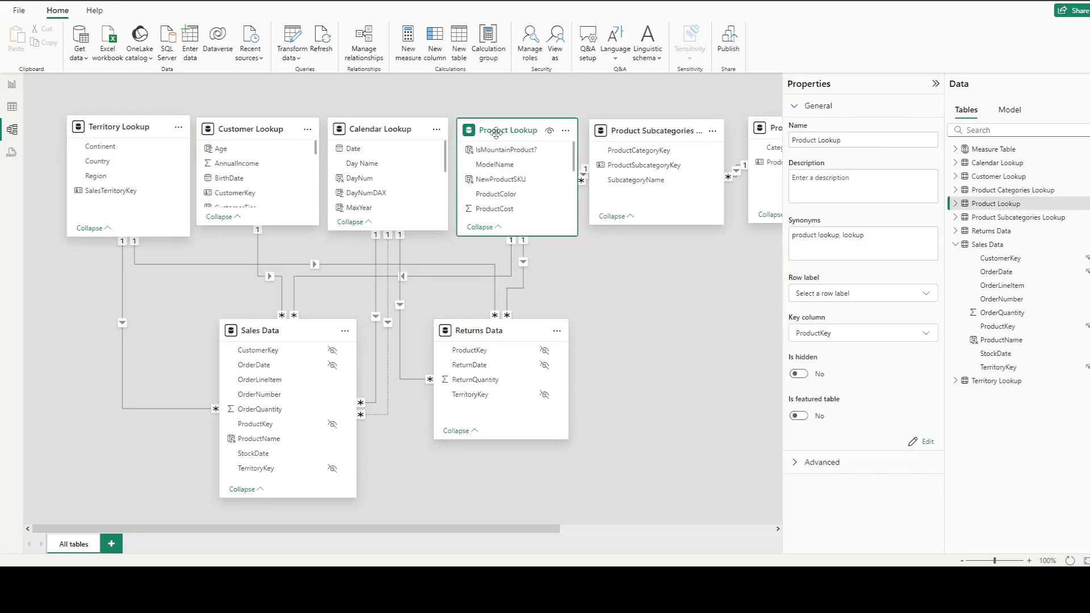
left_click(512, 256)
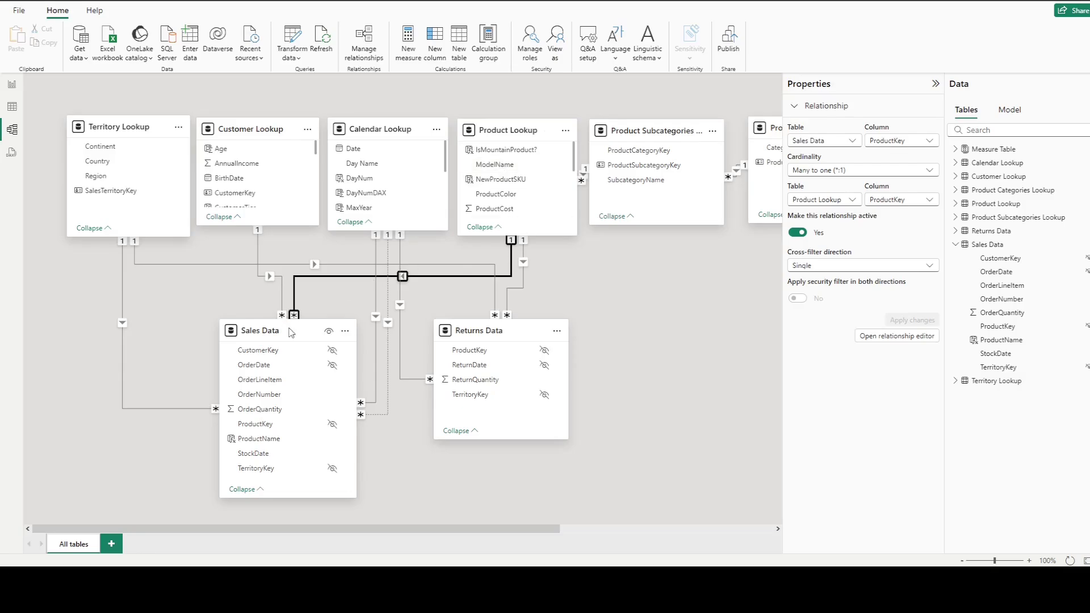
left_click(302, 330)
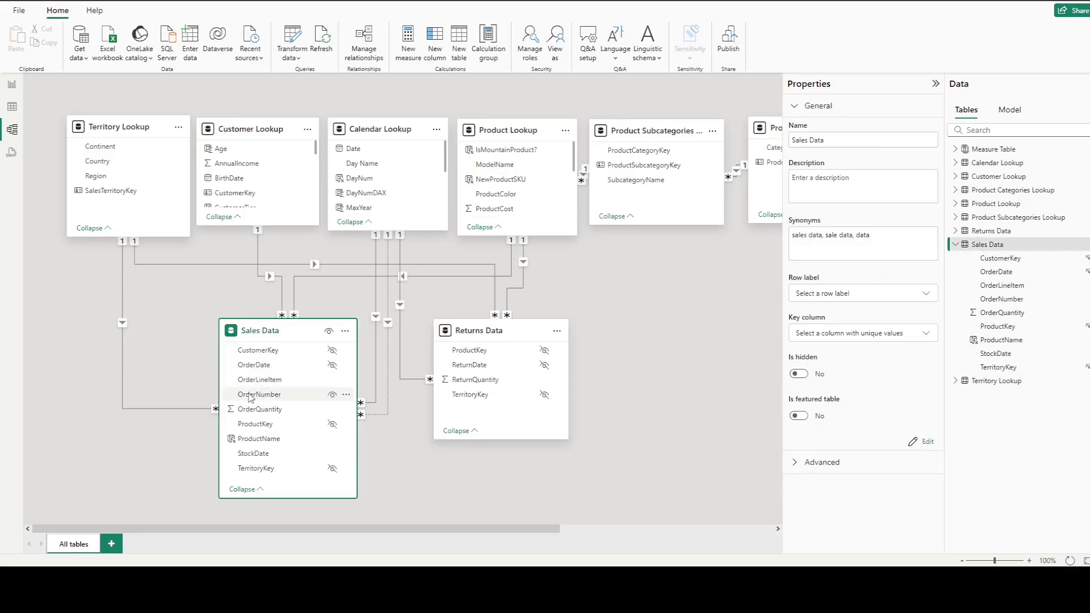